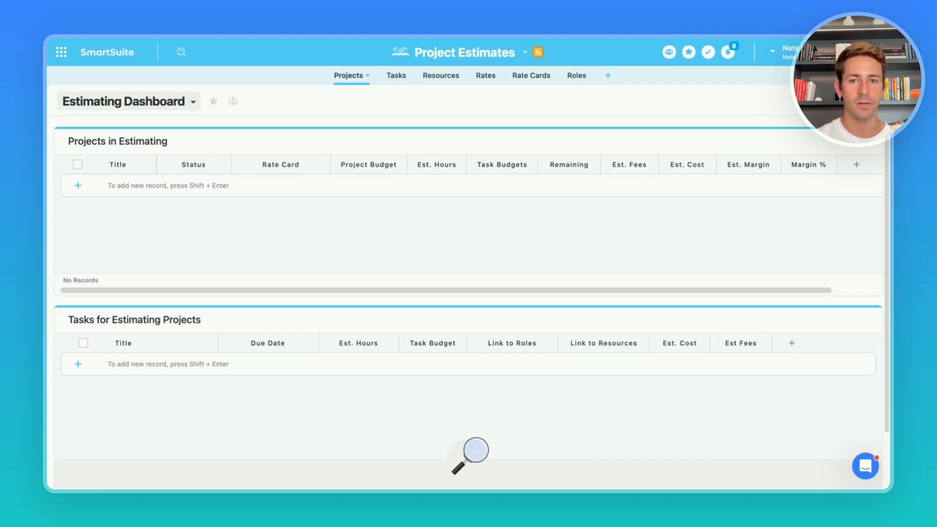
Step: Add a new estimating project titled 'Project 1'
{"action": "key", "text": "shift+Return"}
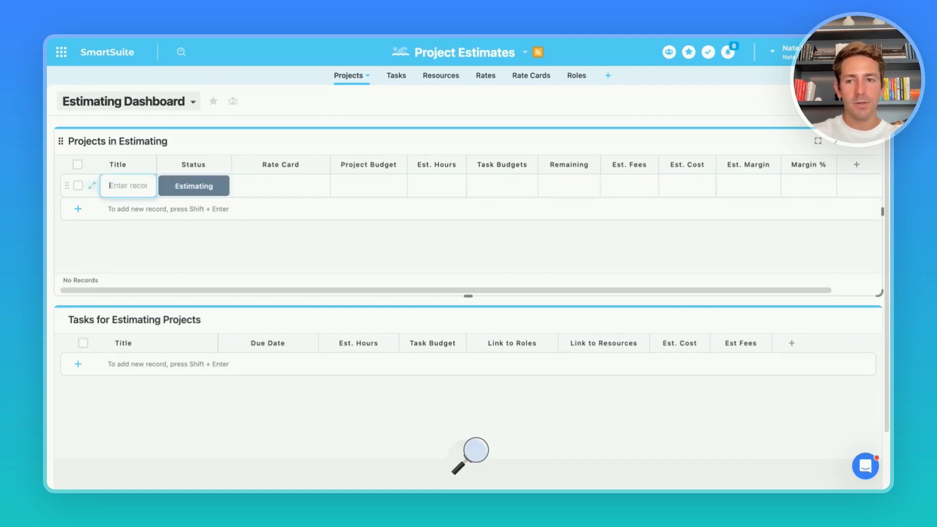
{"action": "type", "text": "Project 1"}
{"action": "key", "text": "Return"}
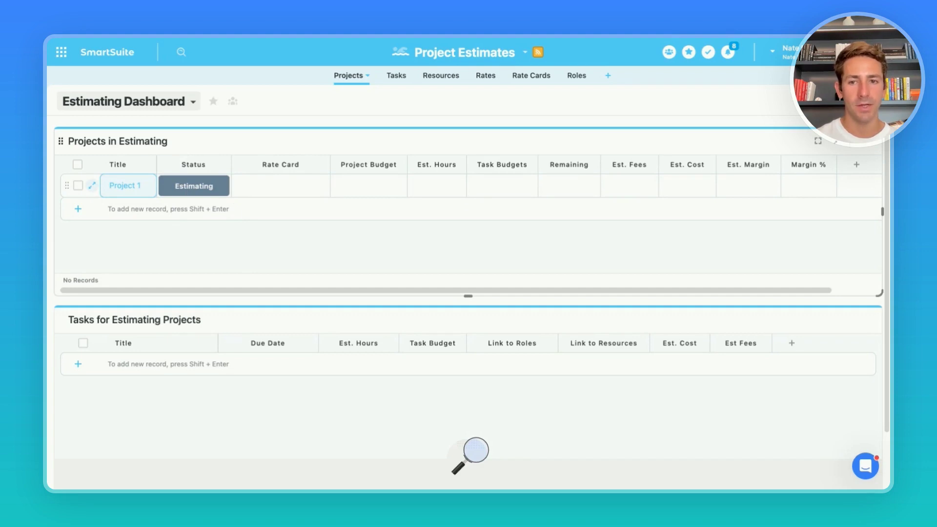
Step: Link Project 1 to the Account Rate Card and open its full record
{"action": "left_click", "coordinate": [274, 190]}
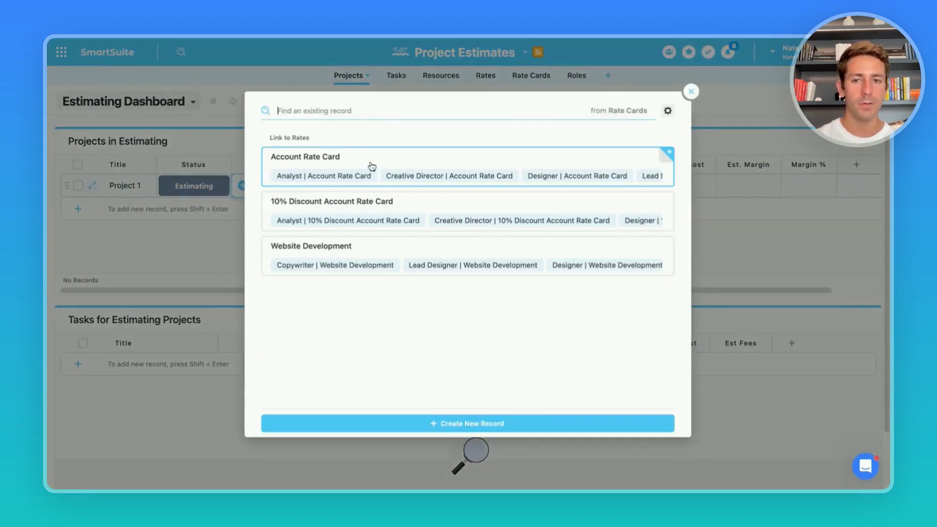
{"action": "left_click", "coordinate": [385, 162]}
{"action": "left_click", "coordinate": [320, 246]}
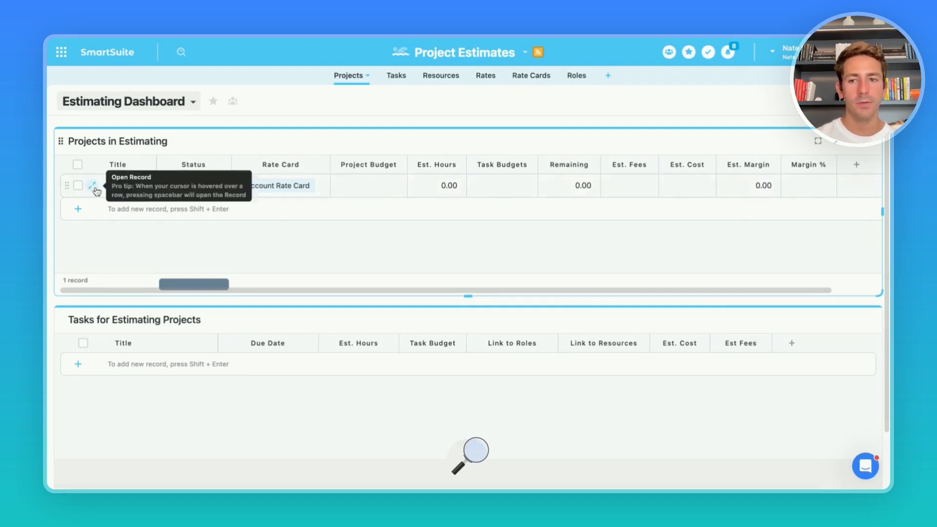
{"action": "left_click", "coordinate": [92, 188]}
Step: Create the Site Planning task with a due date of Oct 17 to Oct 20
{"action": "scroll", "coordinate": [351, 259], "scroll_direction": "down", "scroll_amount": 5}
{"action": "scroll", "coordinate": [351, 259], "scroll_direction": "down", "scroll_amount": 2}
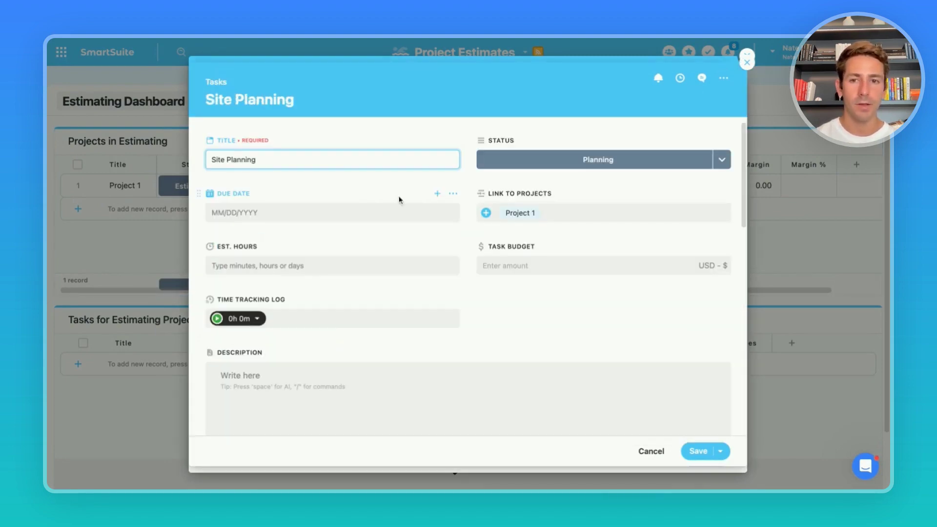
{"action": "left_click", "coordinate": [337, 179]}
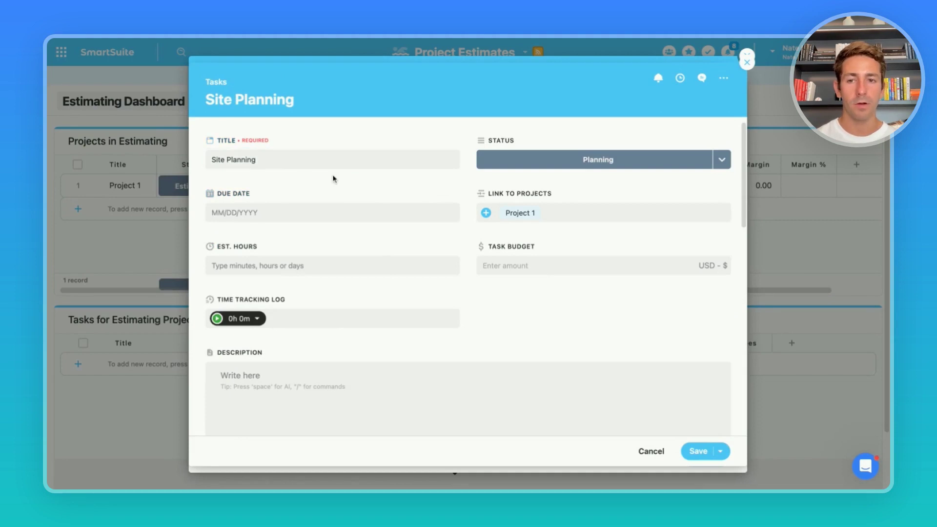
{"action": "left_click", "coordinate": [274, 214]}
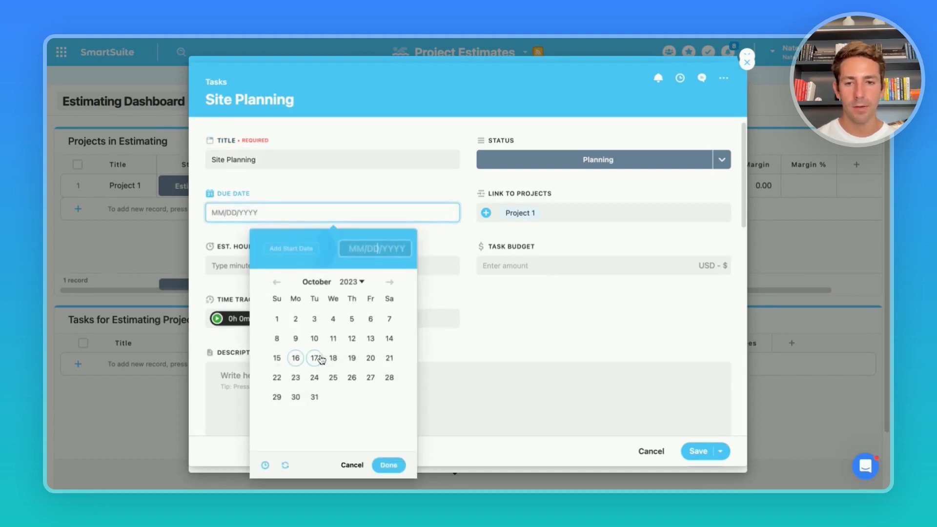
{"action": "left_click", "coordinate": [314, 357]}
{"action": "left_click", "coordinate": [370, 358]}
{"action": "left_click", "coordinate": [389, 464]}
Step: Give Site Planning 10 h estimated hours and a 1000 budget, save it, and close Project 1
{"action": "left_click", "coordinate": [373, 266]}
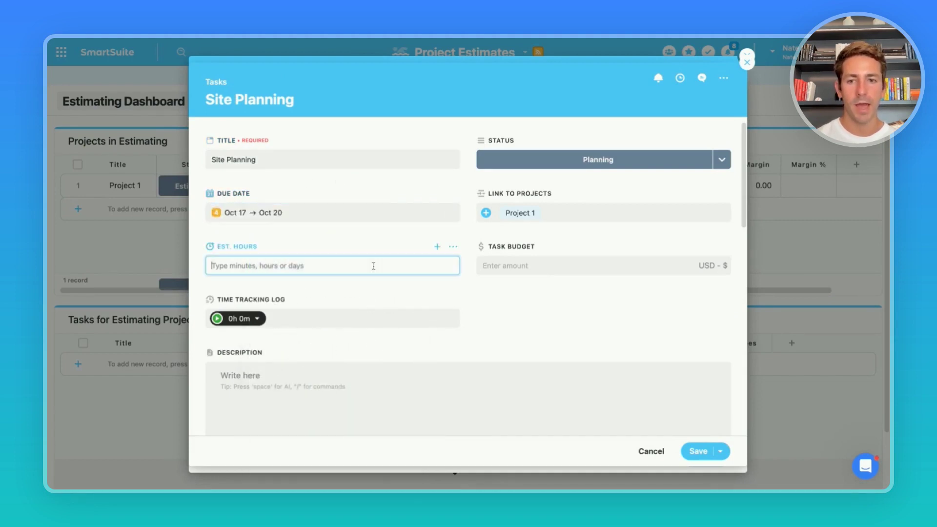
{"action": "type", "text": "10 hrs 0 mins"}
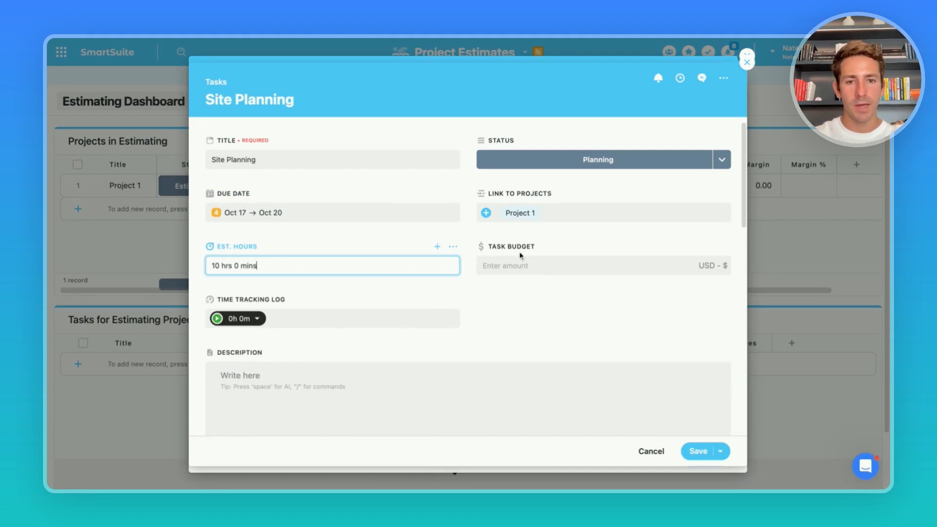
{"action": "left_click", "coordinate": [520, 263]}
{"action": "type", "text": "1000"}
{"action": "left_click", "coordinate": [695, 453]}
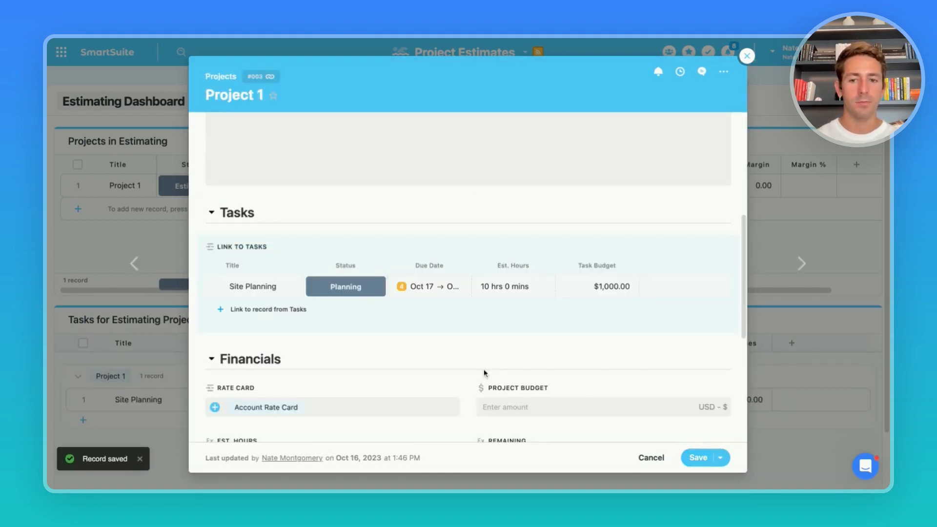
{"action": "left_click", "coordinate": [694, 458]}
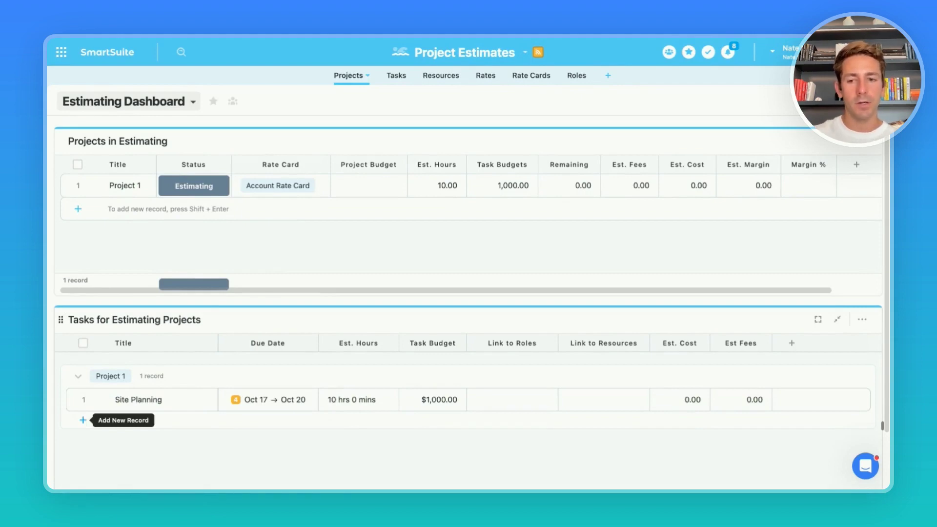
Step: Add four more tasks, starting with Page Design Planning, and set Project 1's budget to 15000
{"action": "left_click", "coordinate": [90, 422]}
{"action": "type", "text": "P"}
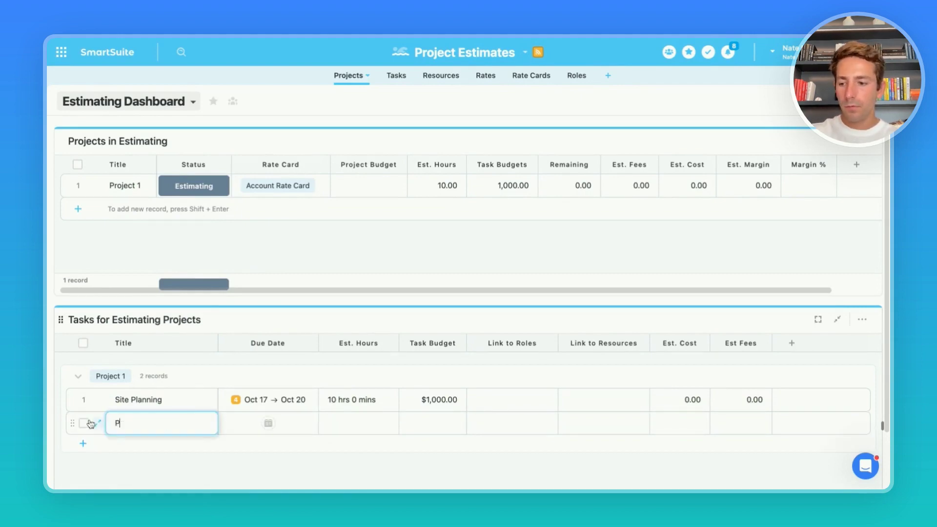
{"action": "type", "text": "age D"}
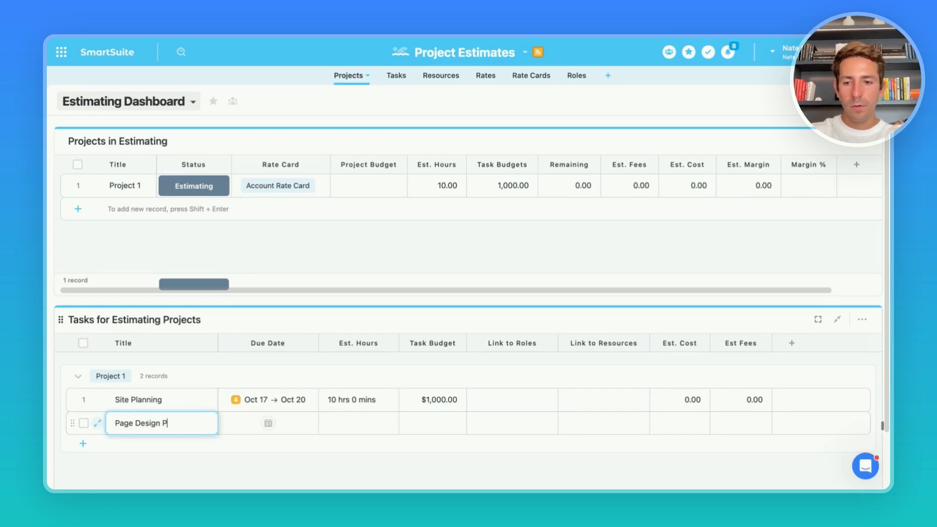
{"action": "type", "text": "esign P"}
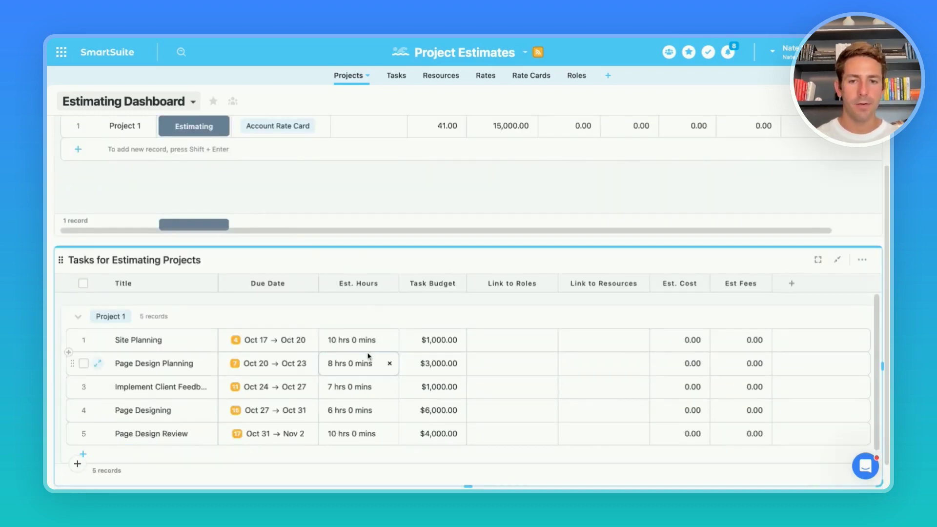
{"action": "scroll", "coordinate": [453, 206], "scroll_direction": "up", "scroll_amount": 2}
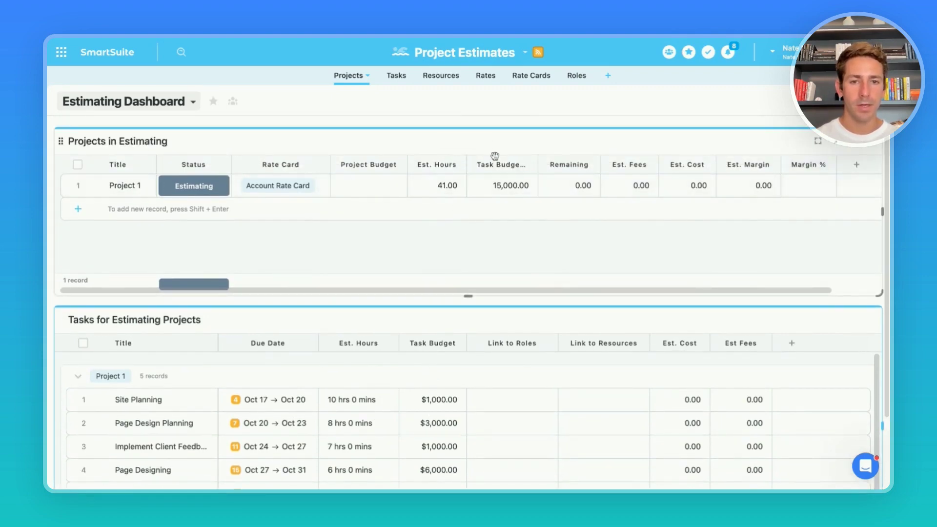
{"action": "left_click", "coordinate": [361, 188]}
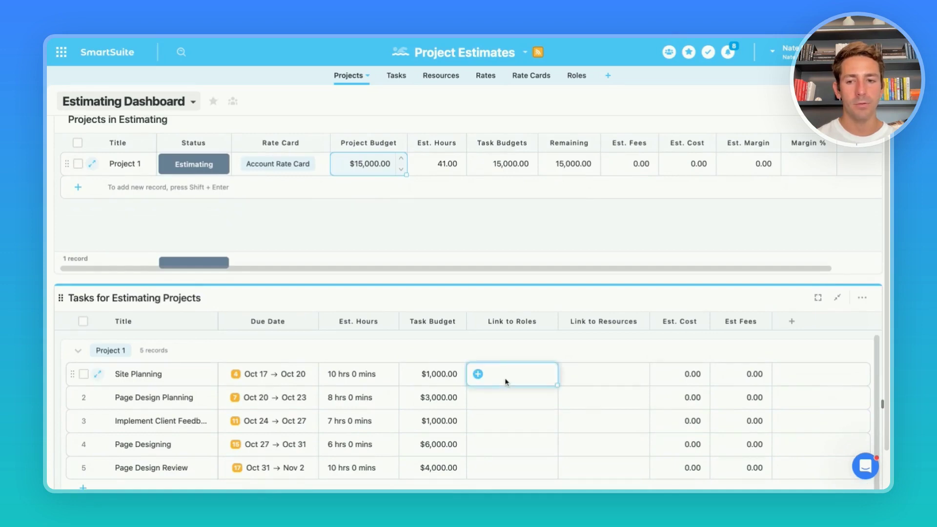
Step: Link the roles Analyst, Creative Director, Copywriter, Designer and Lead Designer to the Project 1 tasks
{"action": "left_click", "coordinate": [507, 381]}
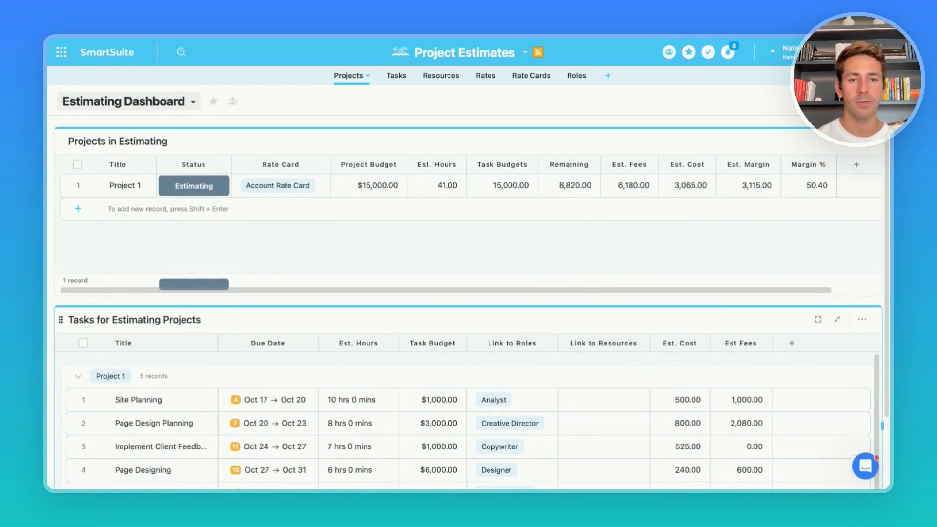
{"action": "scroll", "coordinate": [732, 307], "scroll_direction": "up", "scroll_amount": 1}
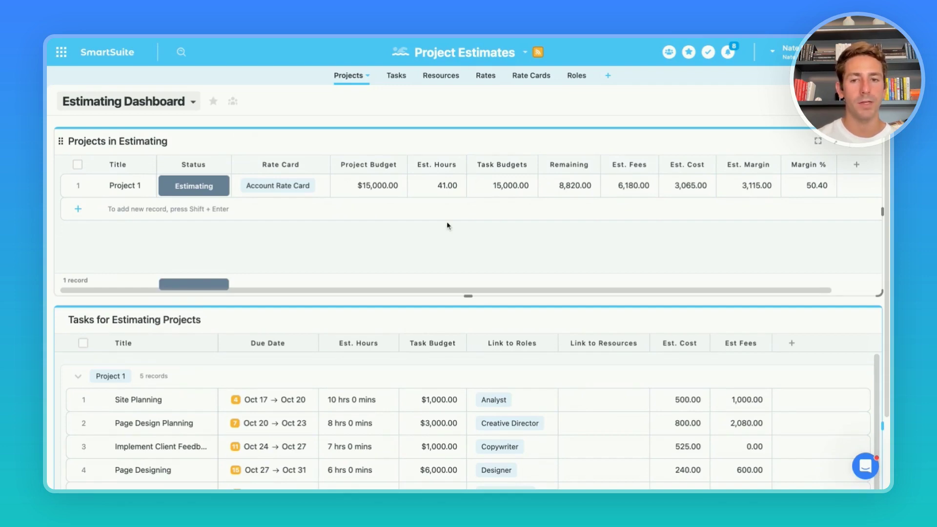
Step: Replace Project 1's Account Rate Card with the 10% Discount Account Rate Card
{"action": "left_click", "coordinate": [311, 191]}
{"action": "left_click", "coordinate": [314, 204]}
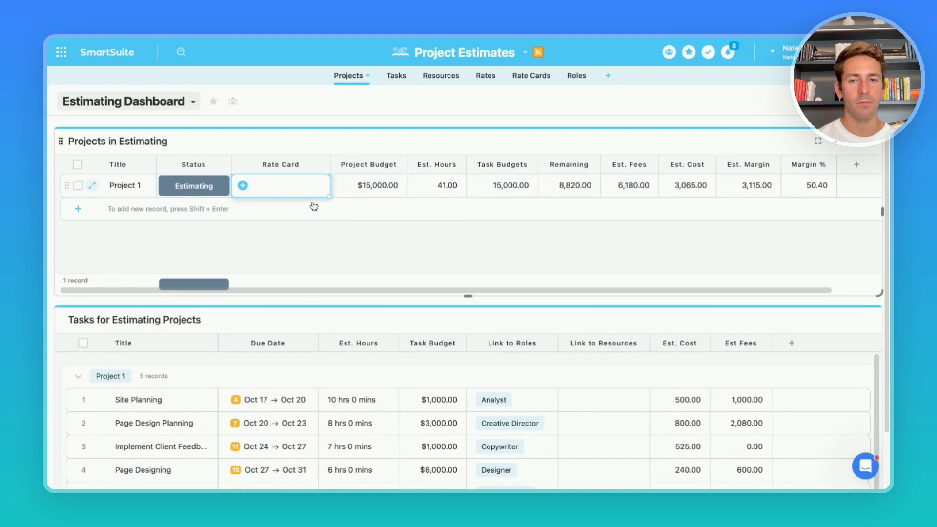
{"action": "left_click", "coordinate": [298, 191]}
{"action": "left_click", "coordinate": [319, 217]}
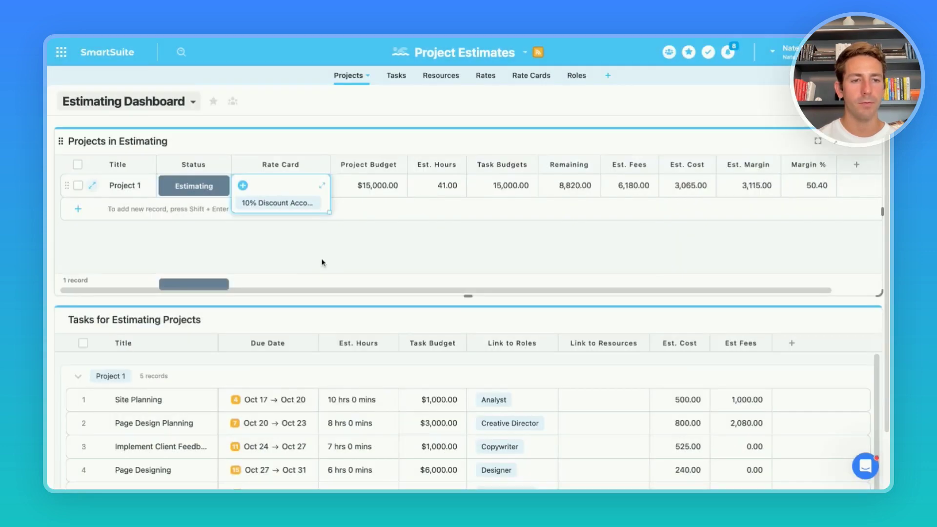
{"action": "left_click", "coordinate": [323, 263]}
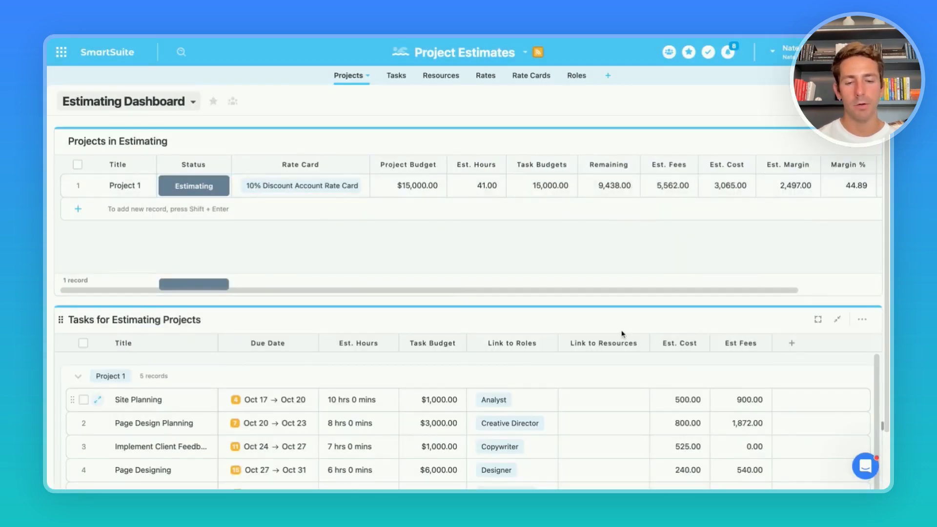
Step: Change the Page Designing task's role from Designer to Lead Designer
{"action": "scroll", "coordinate": [623, 334], "scroll_direction": "down", "scroll_amount": 1}
{"action": "left_click", "coordinate": [537, 429]}
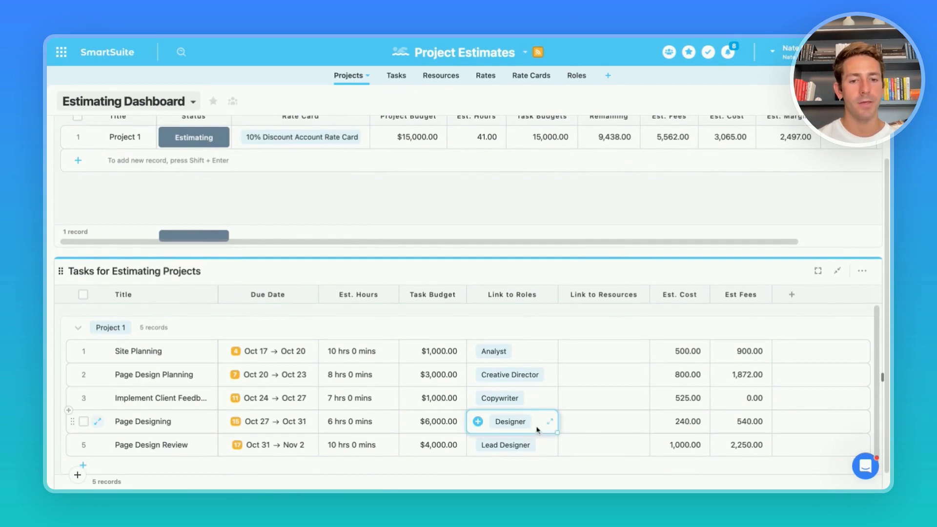
{"action": "left_click", "coordinate": [532, 424]}
{"action": "left_click", "coordinate": [534, 427]}
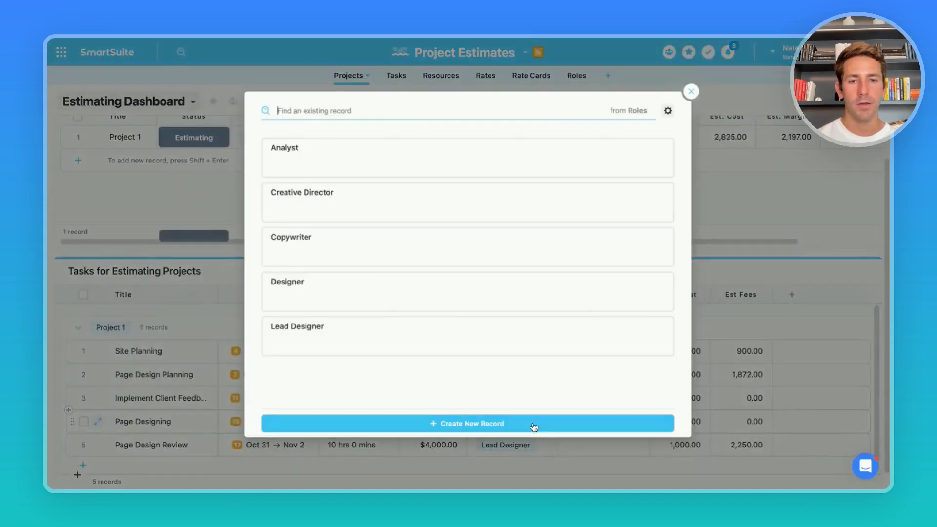
{"action": "left_click", "coordinate": [422, 333]}
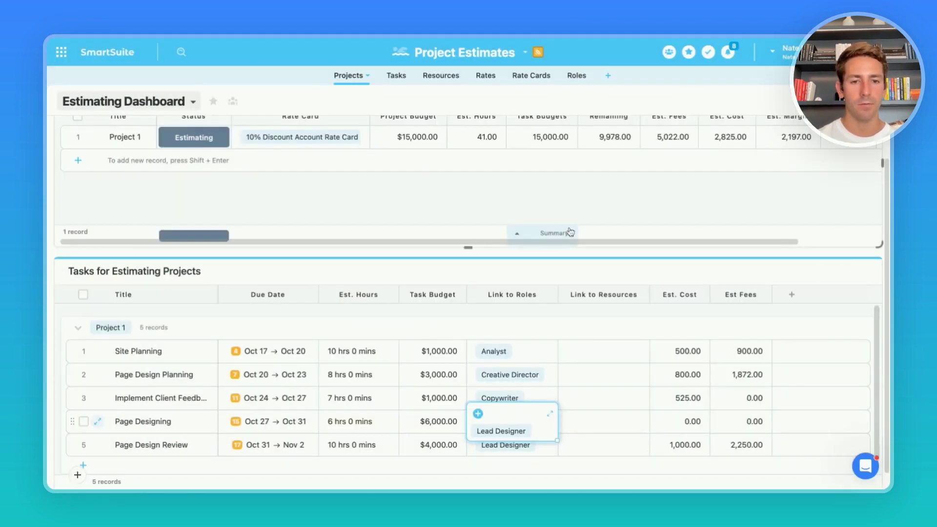
{"action": "scroll", "coordinate": [609, 210], "scroll_direction": "up", "scroll_amount": 1}
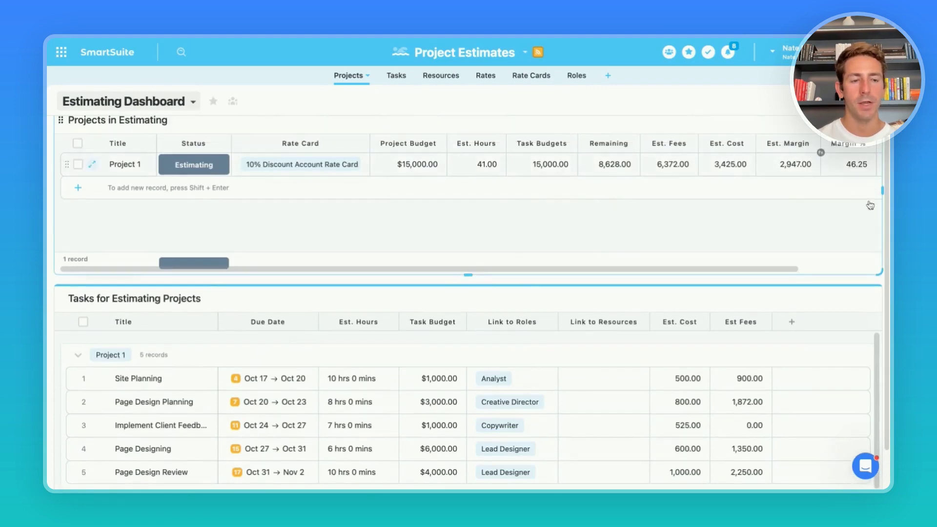
{"action": "scroll", "coordinate": [870, 205], "scroll_direction": "up", "scroll_amount": 1}
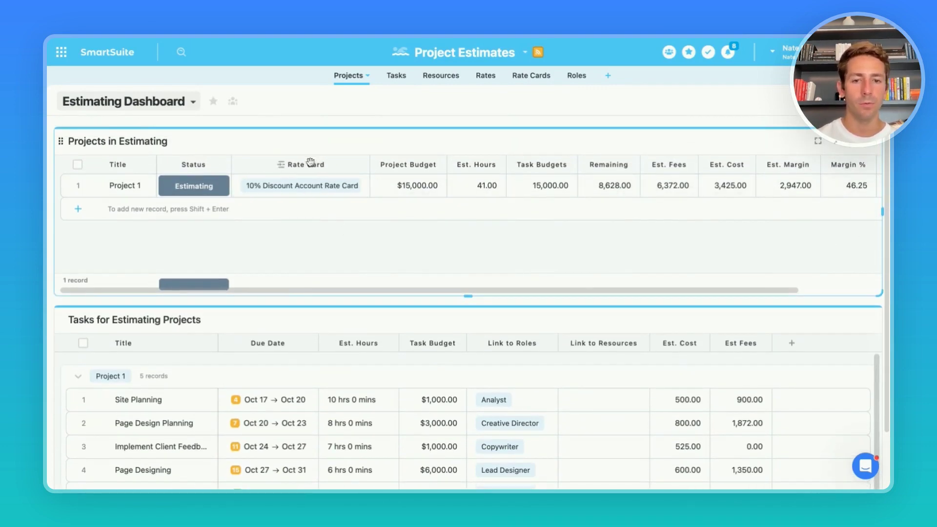
{"action": "scroll", "coordinate": [435, 370], "scroll_direction": "down", "scroll_amount": 2}
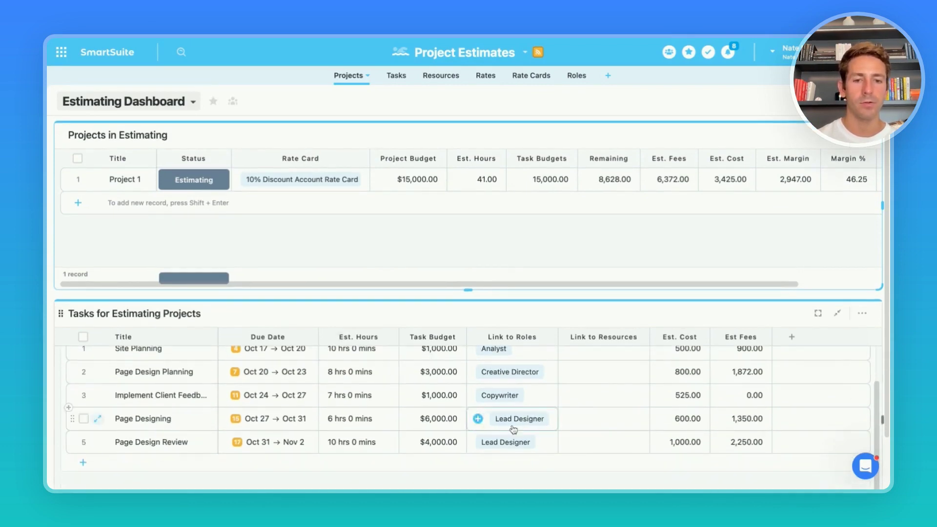
{"action": "scroll", "coordinate": [502, 412], "scroll_direction": "up", "scroll_amount": 2}
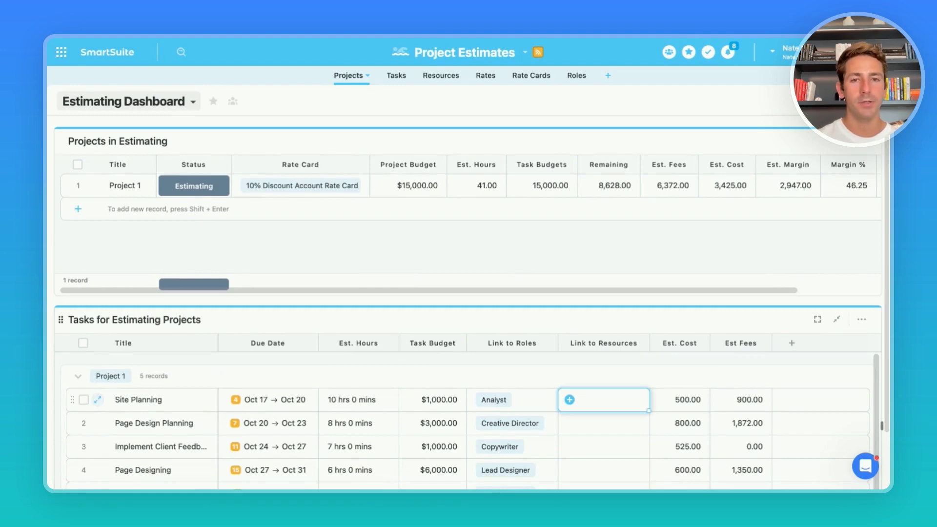
Step: Link a resource to each Project 1 task, beginning with Site Planning
{"action": "scroll", "coordinate": [554, 296], "scroll_direction": "down", "scroll_amount": 2}
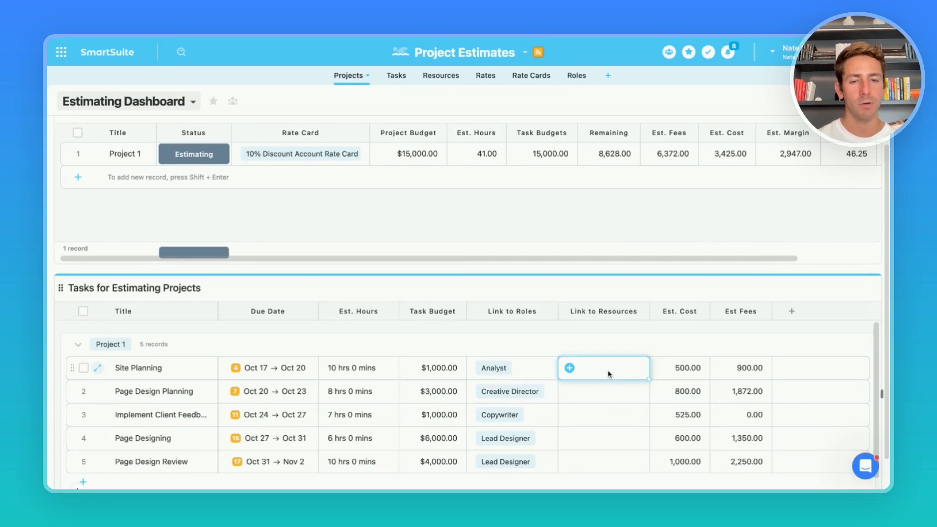
{"action": "left_click", "coordinate": [607, 370]}
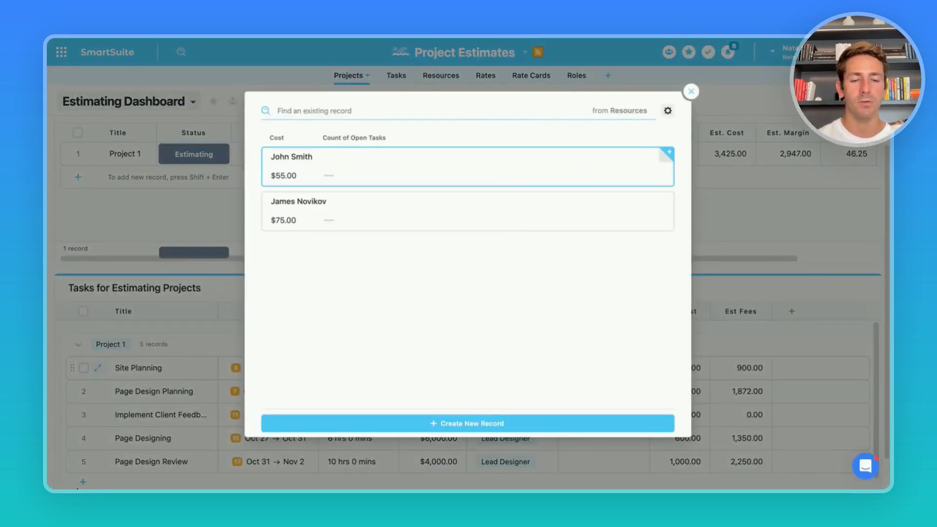
{"action": "left_click", "coordinate": [483, 178]}
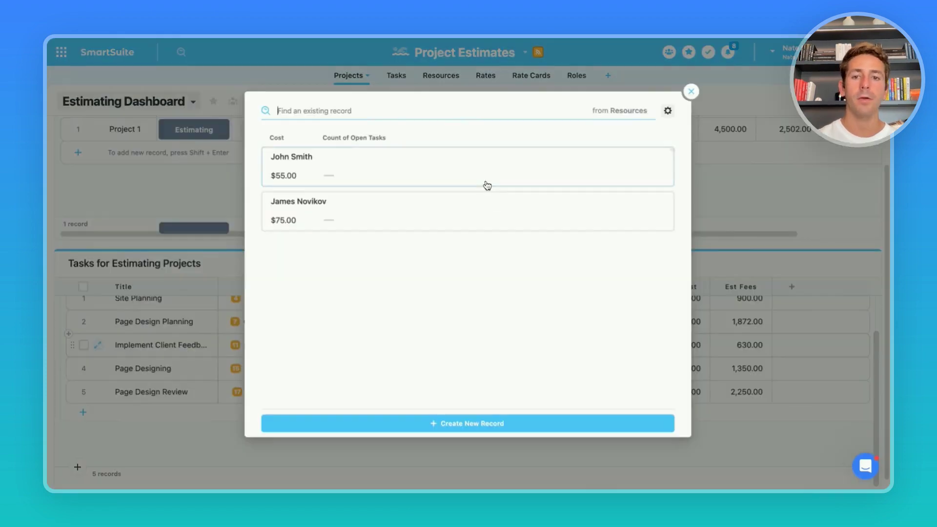
{"action": "key", "text": "Escape"}
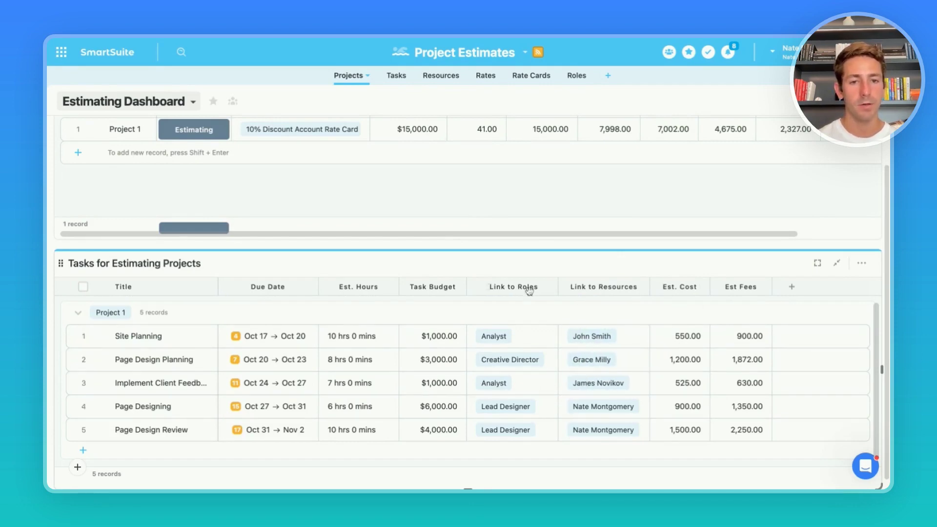
{"action": "scroll", "coordinate": [518, 325], "scroll_direction": "up", "scroll_amount": 1}
{"action": "scroll", "coordinate": [519, 324], "scroll_direction": "up", "scroll_amount": 1}
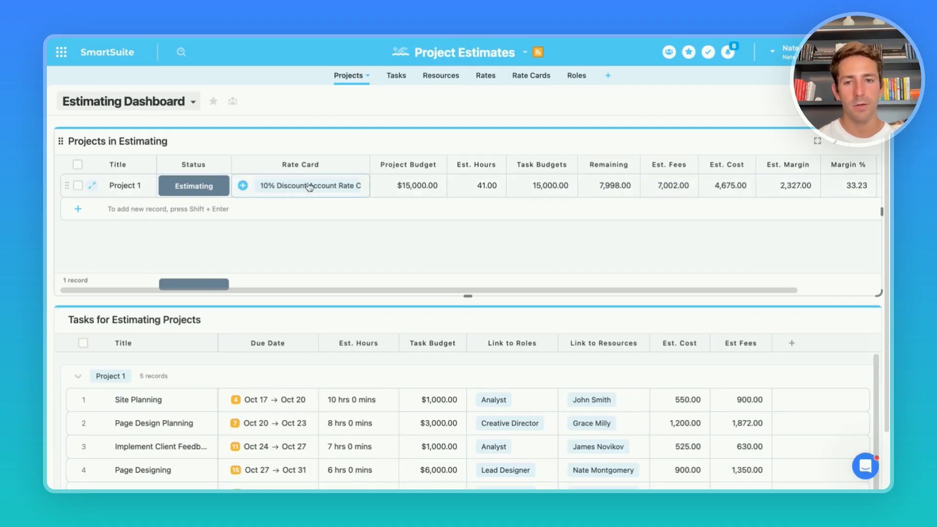
{"action": "scroll", "coordinate": [366, 388], "scroll_direction": "down", "scroll_amount": 2}
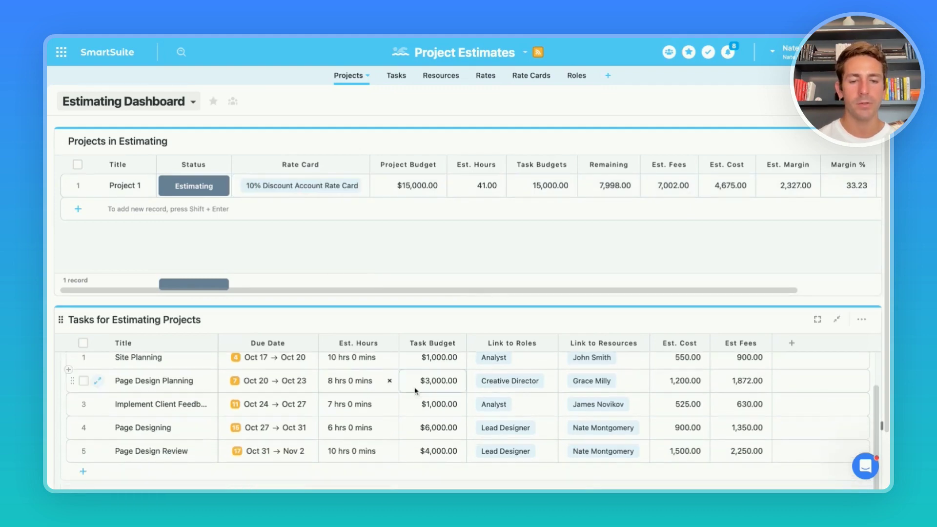
{"action": "scroll", "coordinate": [607, 394], "scroll_direction": "up", "scroll_amount": 2}
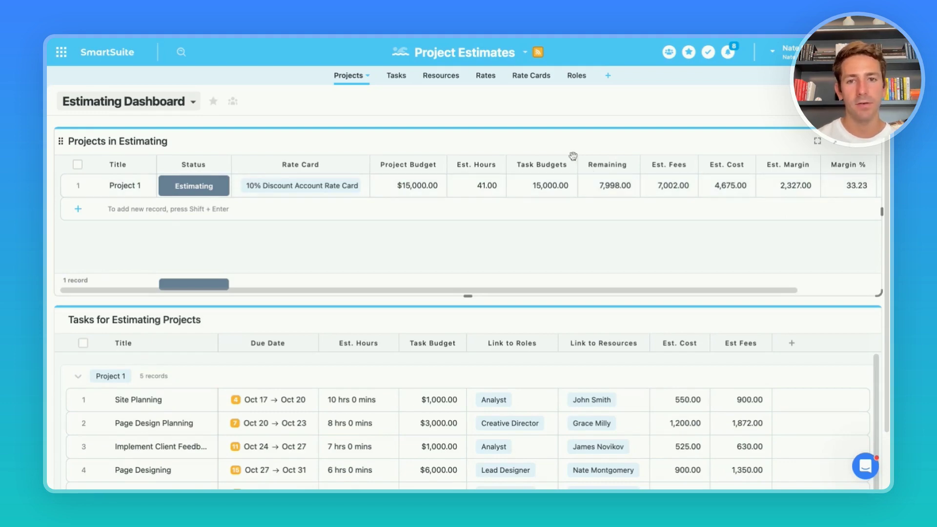
{"action": "left_click", "coordinate": [401, 77]}
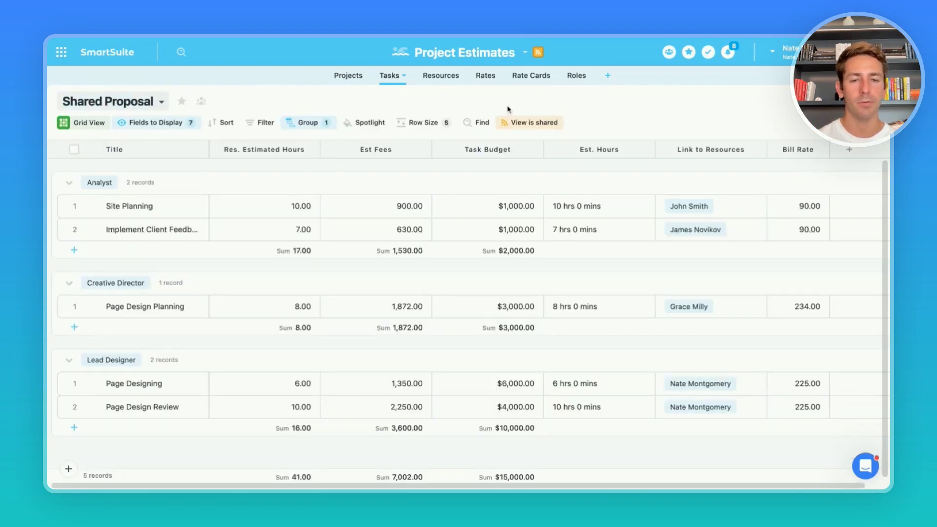
{"action": "left_click", "coordinate": [521, 122]}
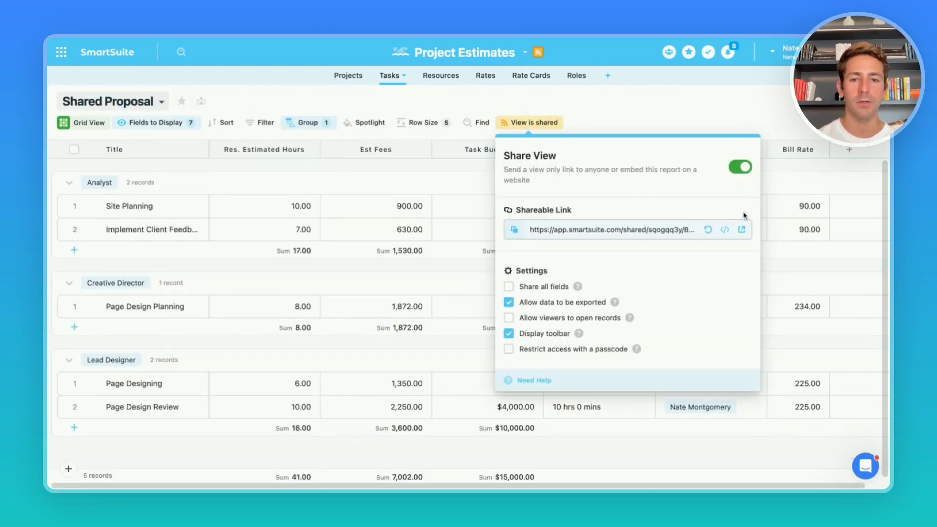
{"action": "left_click", "coordinate": [726, 102]}
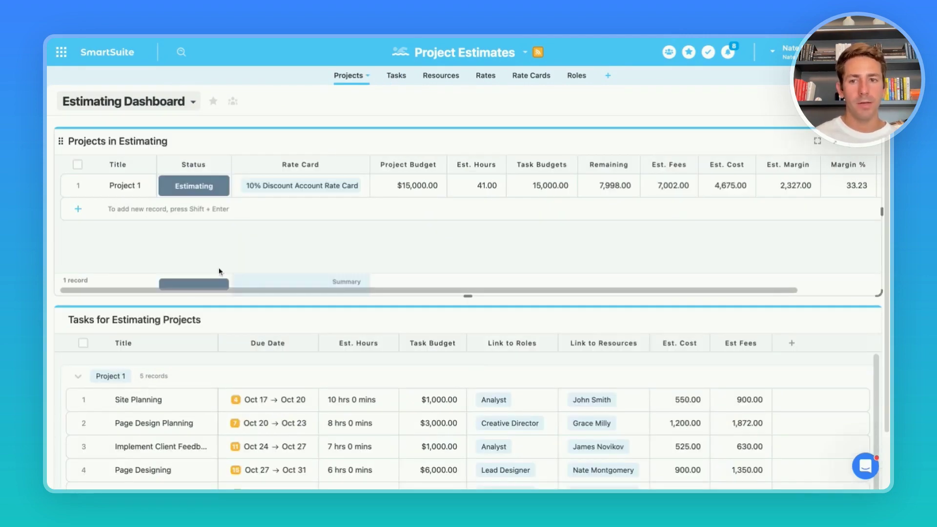
Step: Set Project 1's status to Start Project and switch to the Tasks table
{"action": "left_click", "coordinate": [176, 190]}
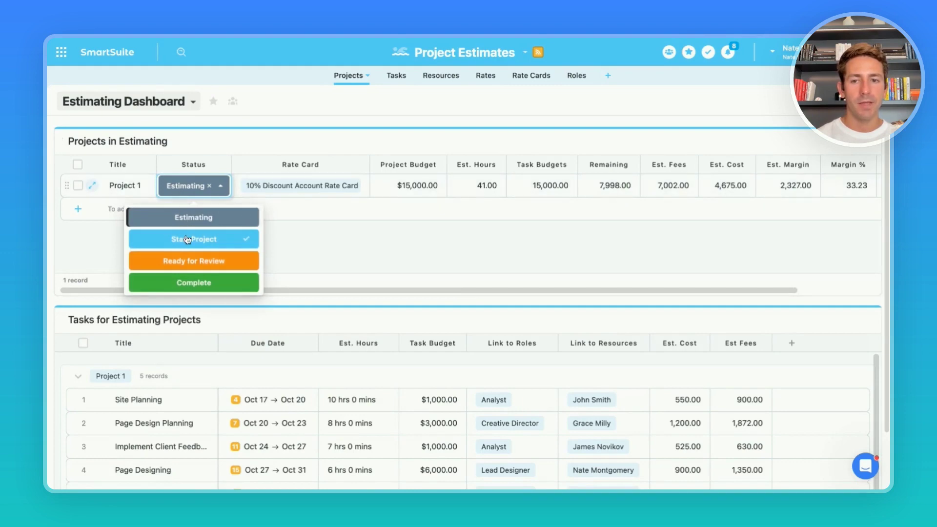
{"action": "left_click", "coordinate": [185, 239]}
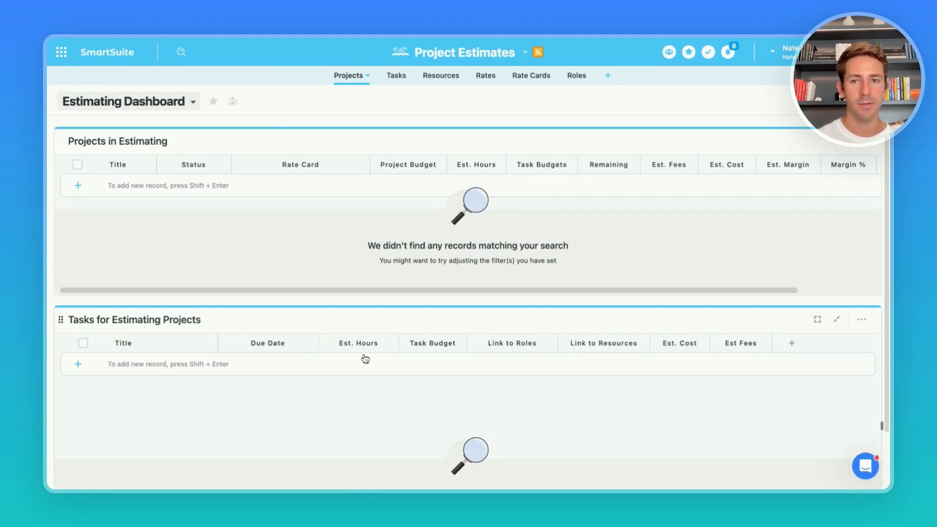
{"action": "left_click", "coordinate": [193, 101]}
{"action": "left_click", "coordinate": [130, 206]}
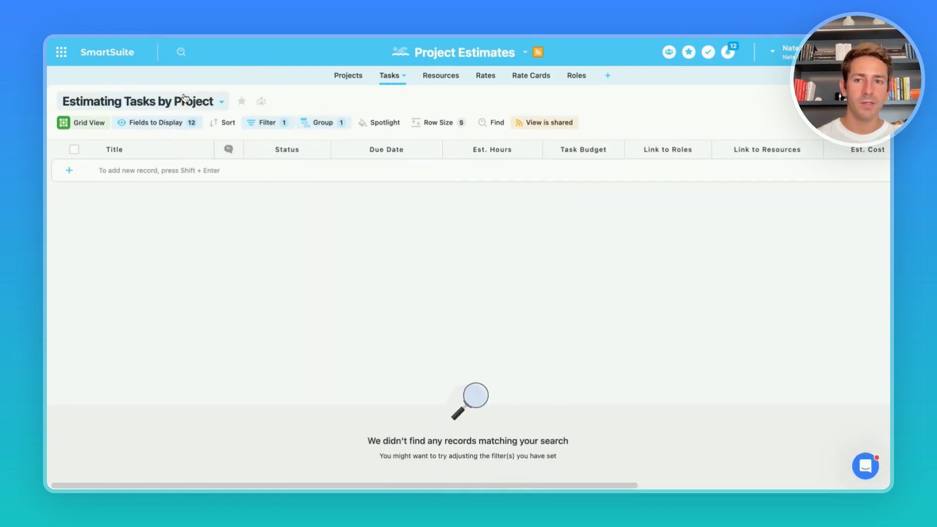
Step: Show the My Live Tasks by Project view and log 7 hours on Site Planning
{"action": "left_click", "coordinate": [173, 104]}
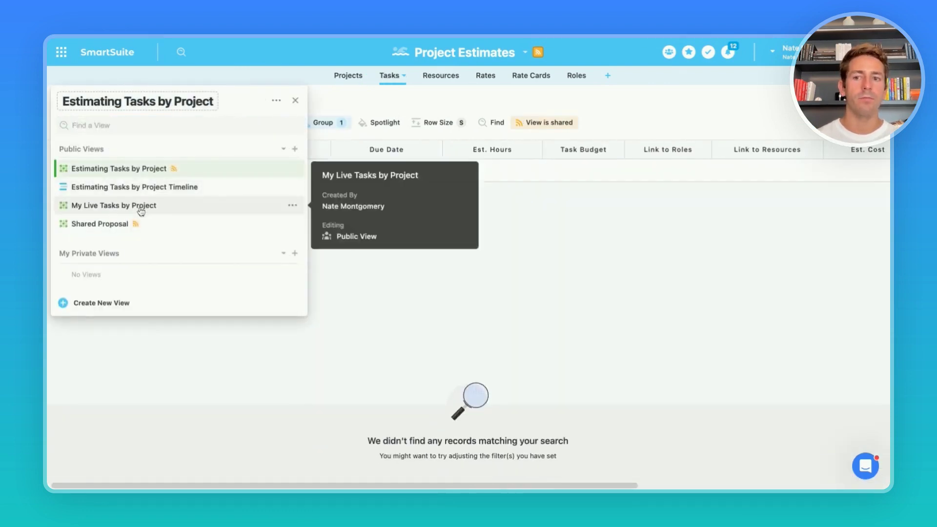
{"action": "left_click", "coordinate": [141, 207]}
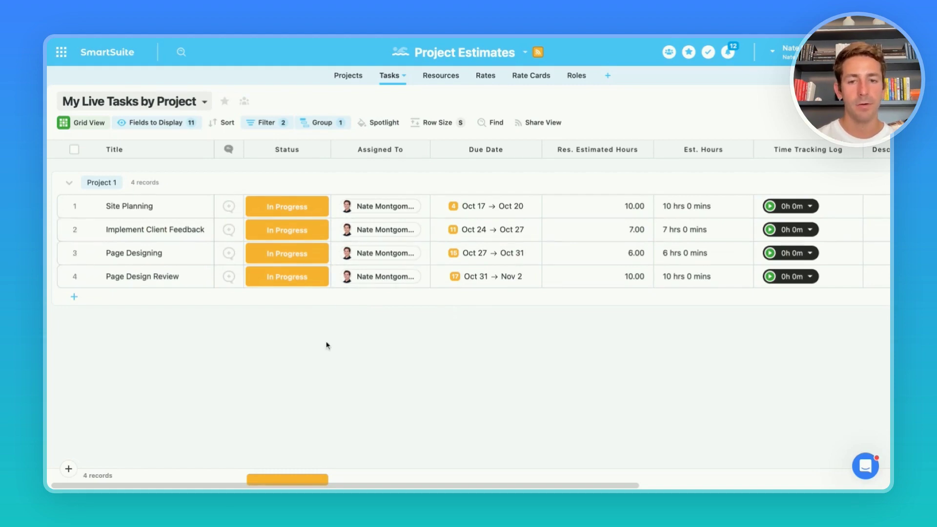
{"action": "left_click", "coordinate": [771, 207]}
{"action": "left_click", "coordinate": [771, 207]}
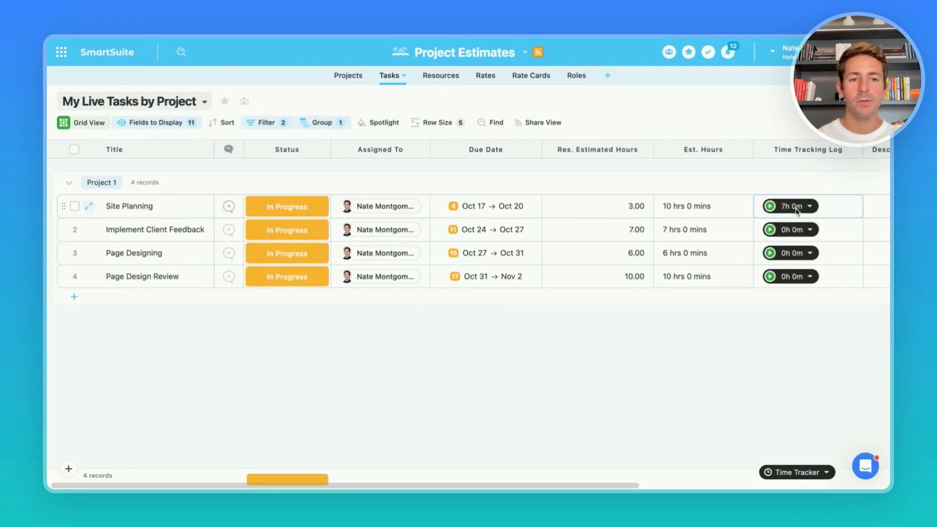